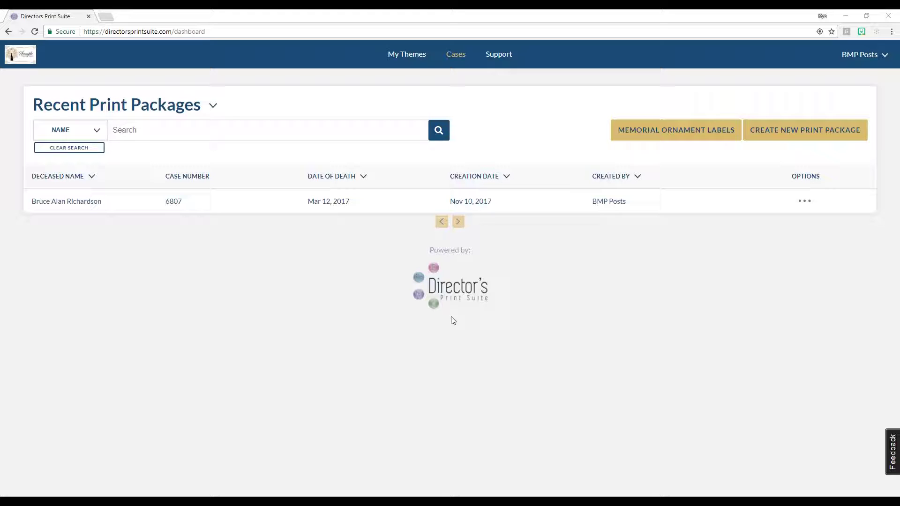
# Start a new print package and open the existing case in the recent cases list for editing
pyautogui.click(821, 135)
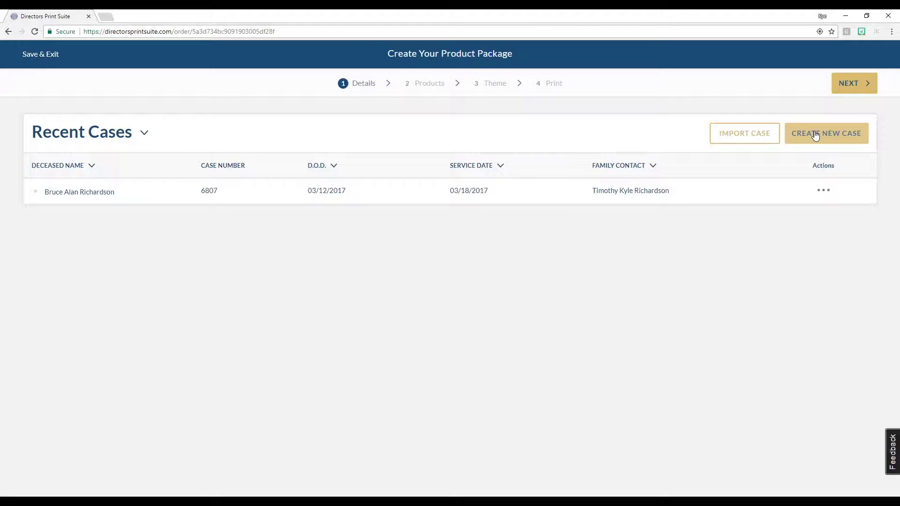
pyautogui.moveTo(759, 190)
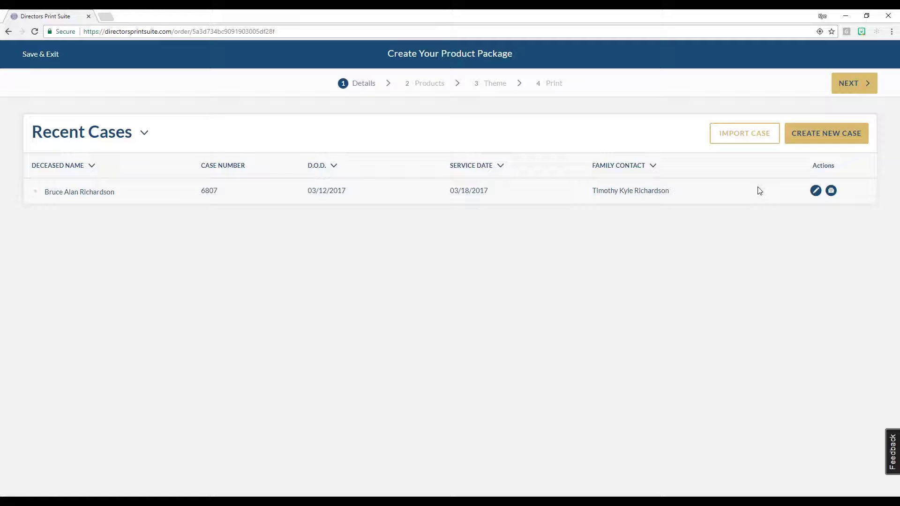
pyautogui.click(814, 191)
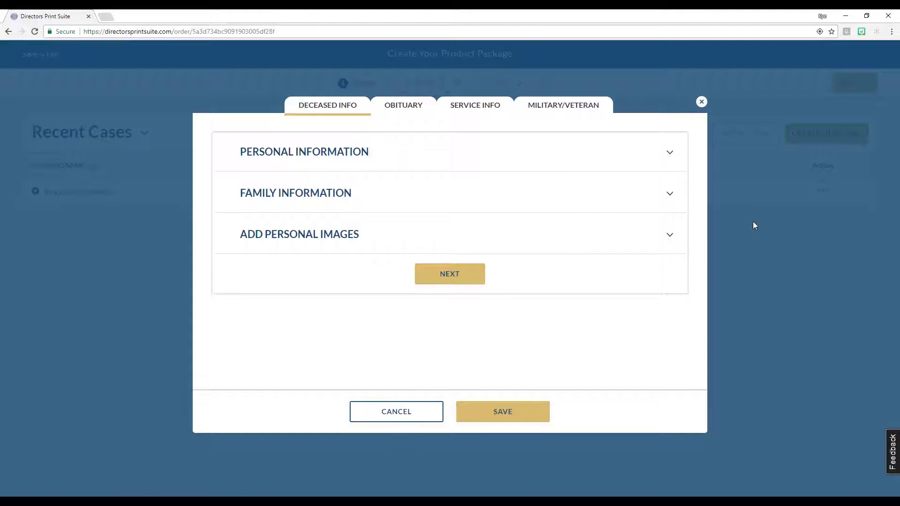
# Review the deceased's personal and family information, including the marital status options, and try adding and removing a third child entry
pyautogui.click(515, 161)
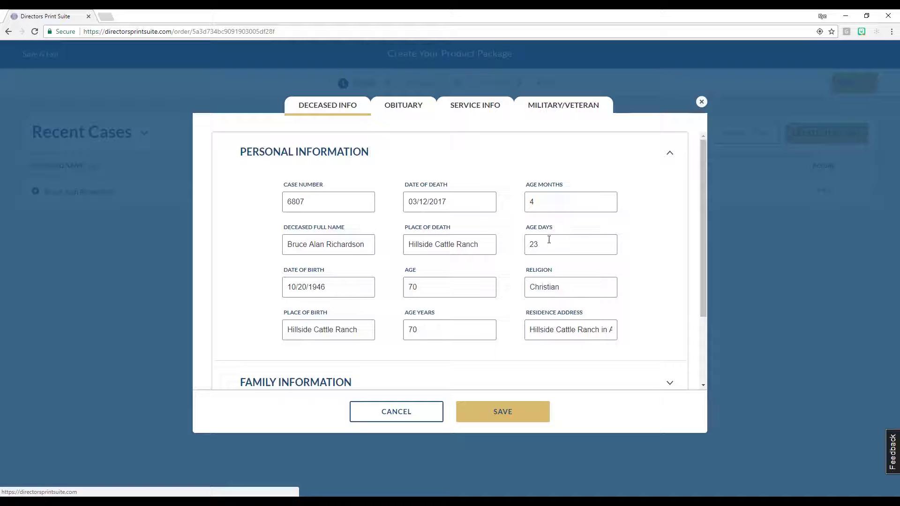
pyautogui.scroll(-2, 549, 239)
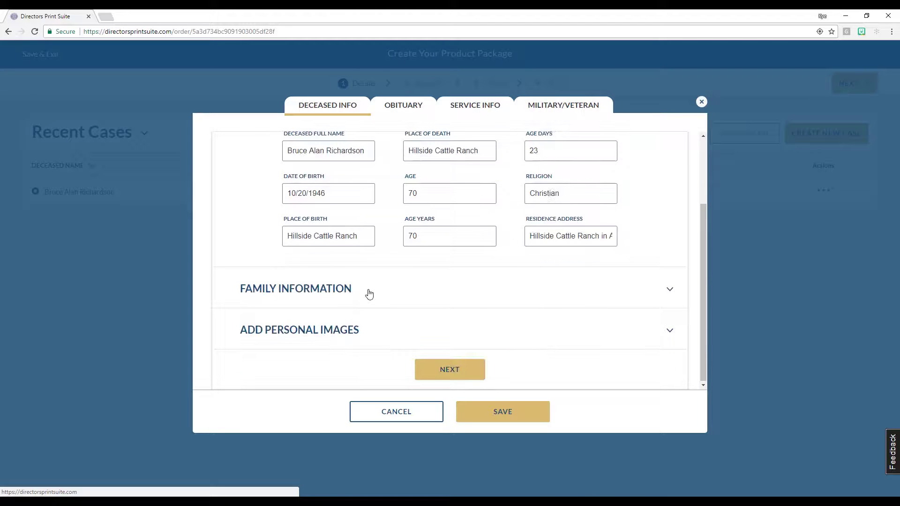
pyautogui.click(370, 293)
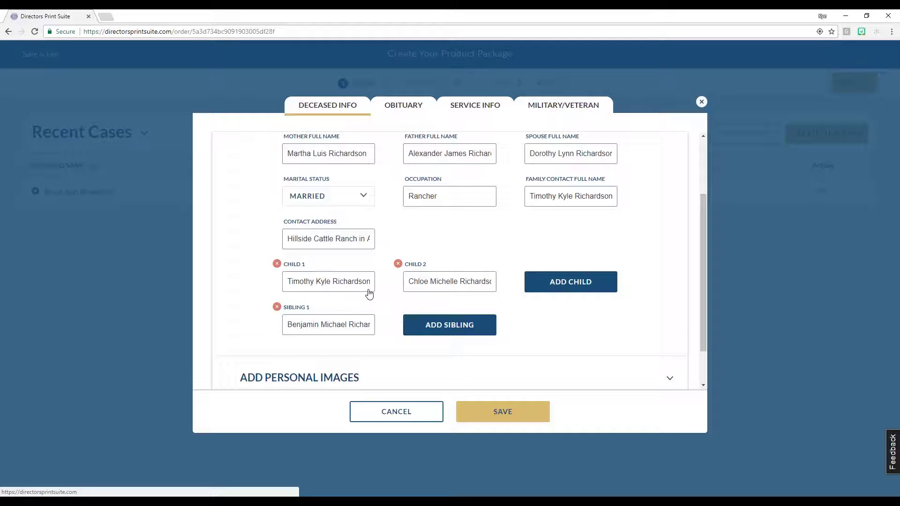
pyautogui.click(365, 204)
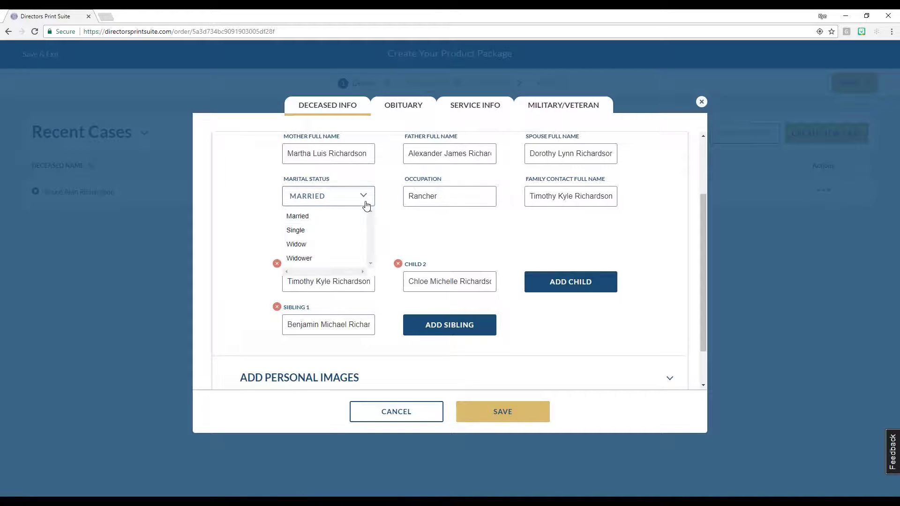
pyautogui.click(365, 205)
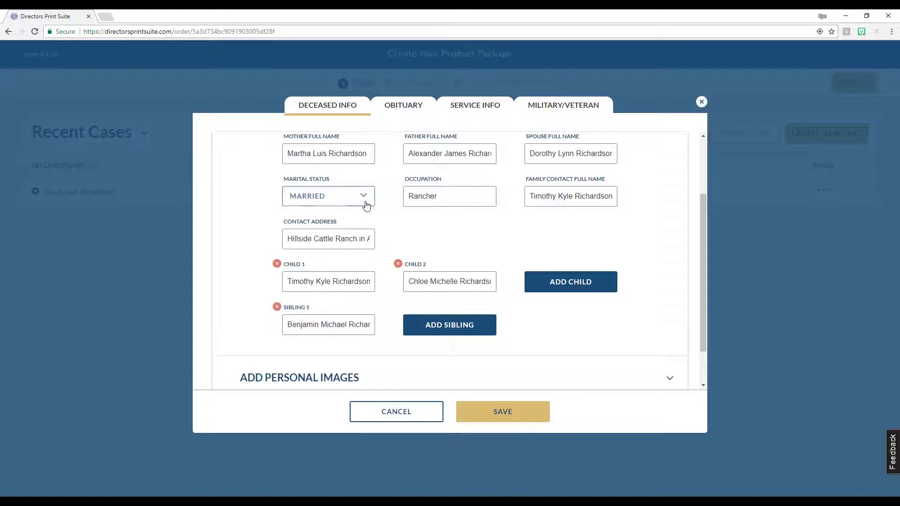
pyautogui.click(586, 281)
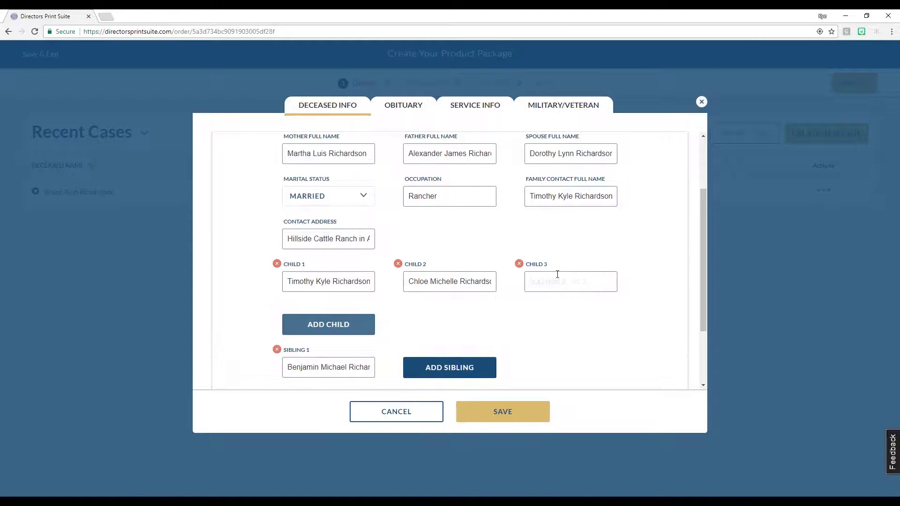
pyautogui.click(519, 264)
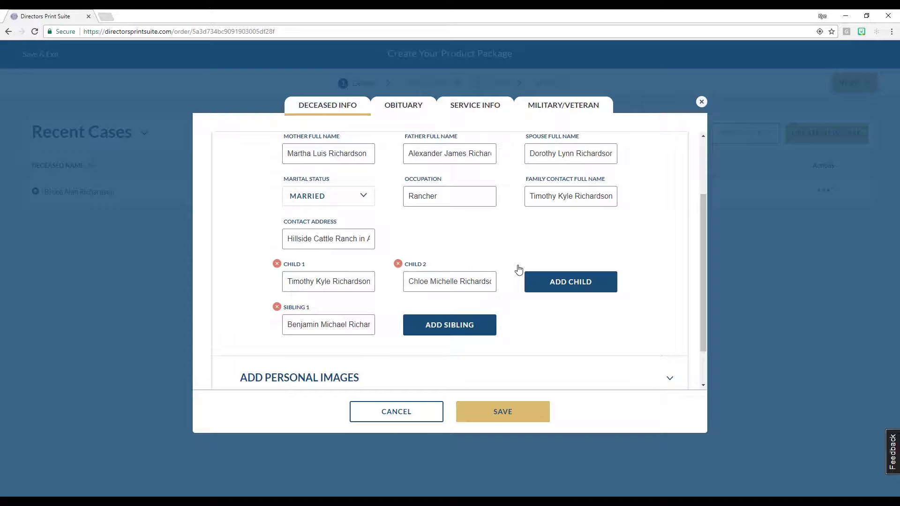
# Review the case's personal images and look at the image upload option without choosing a file
pyautogui.scroll(-1, 514, 268)
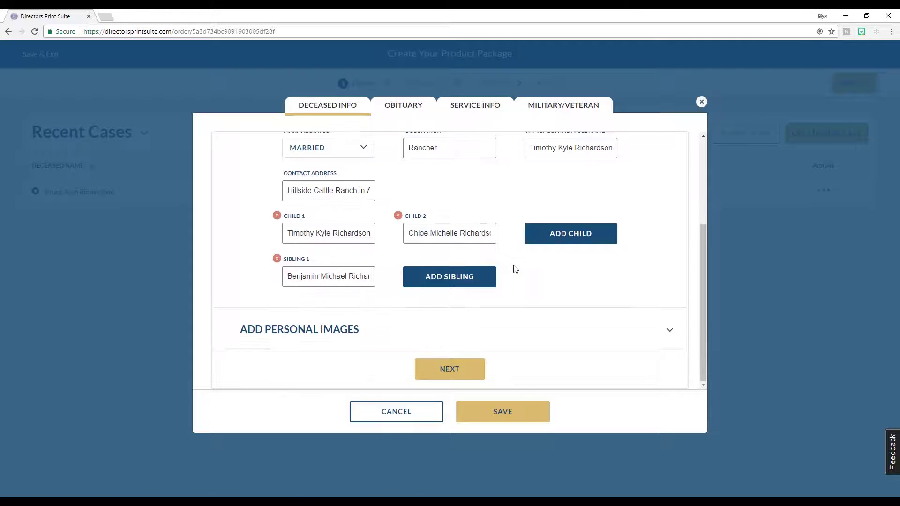
pyautogui.click(509, 326)
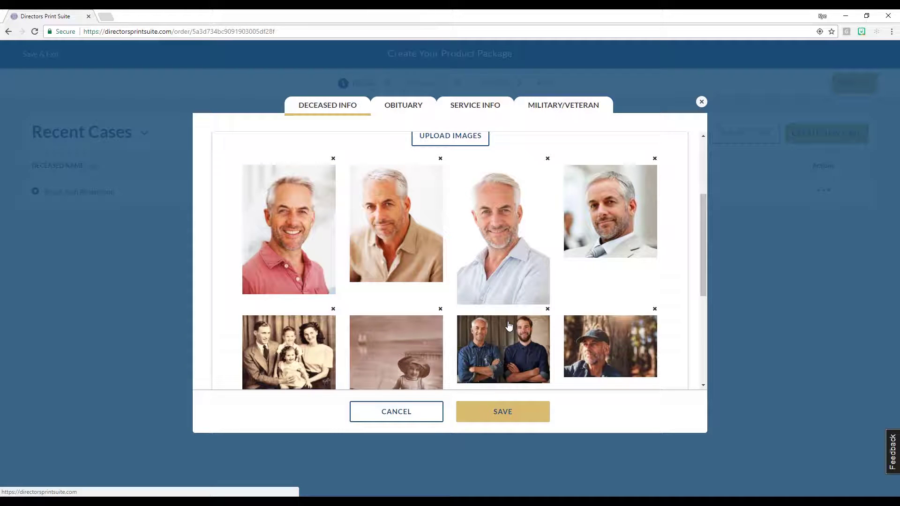
pyautogui.click(449, 139)
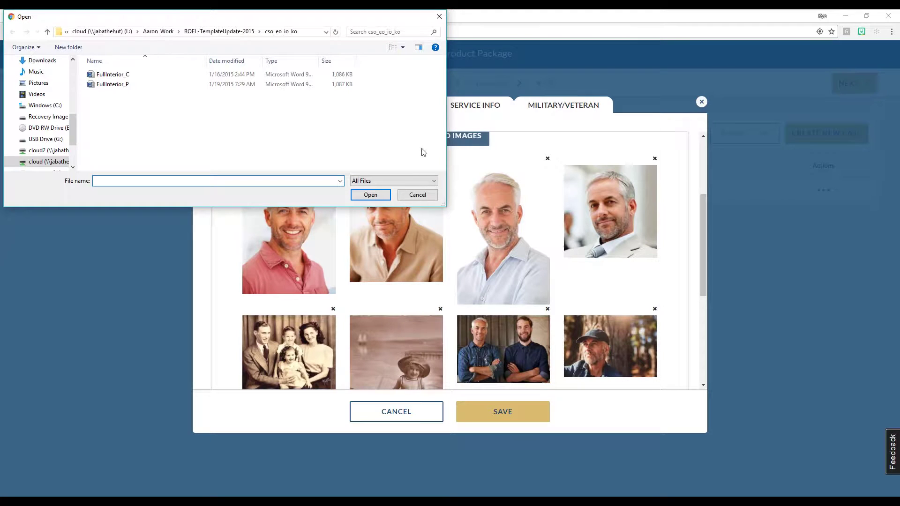
pyautogui.click(418, 195)
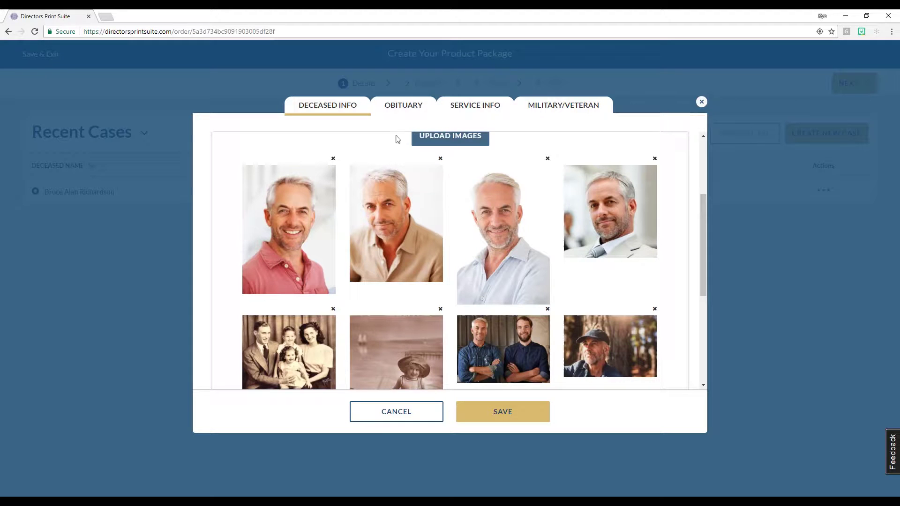
# Review the obituary and the service information, covering service details, music selection, pallbearers and societies, and interment information
pyautogui.click(403, 108)
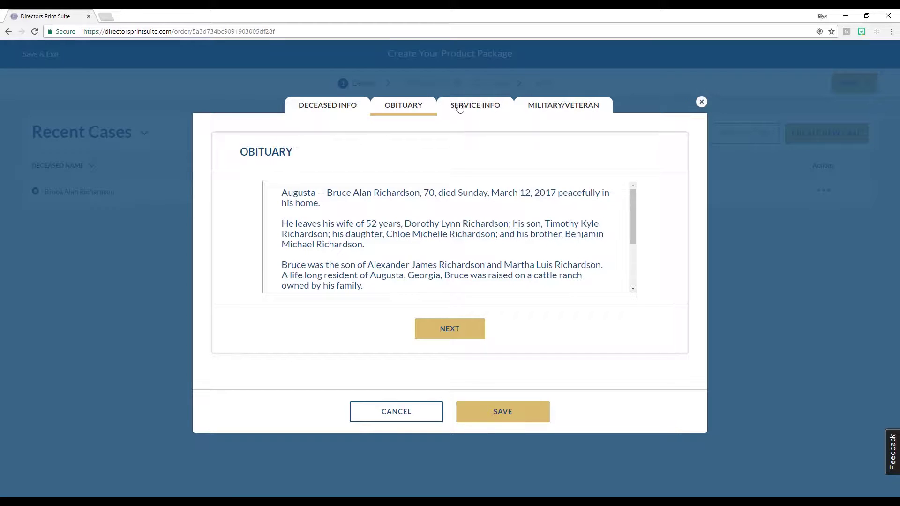
pyautogui.click(475, 106)
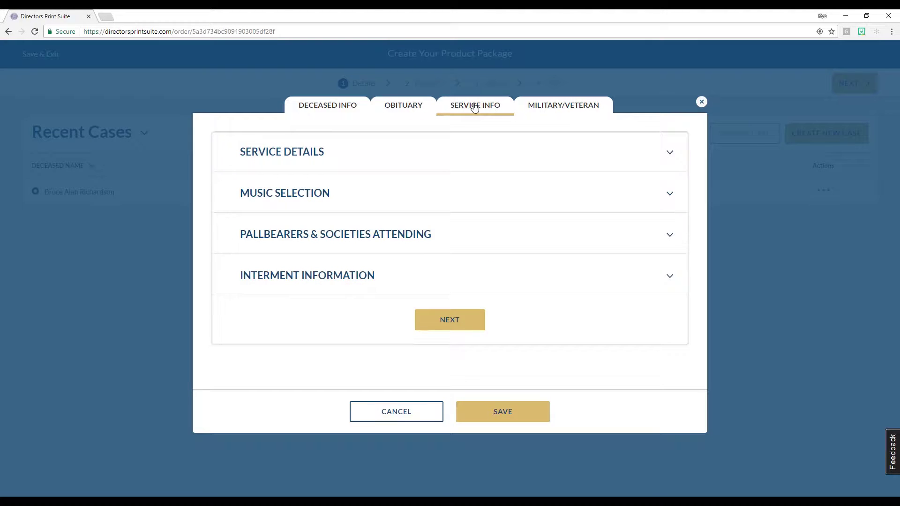
pyautogui.click(431, 152)
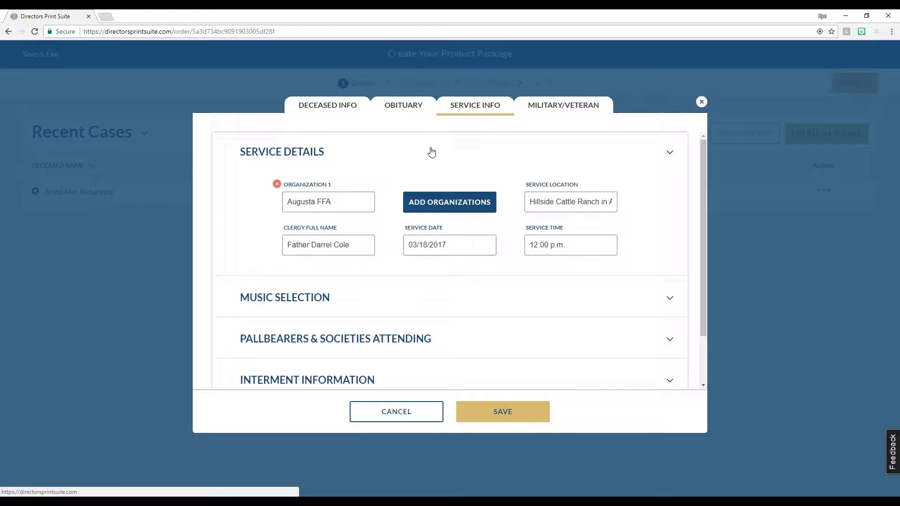
pyautogui.click(423, 298)
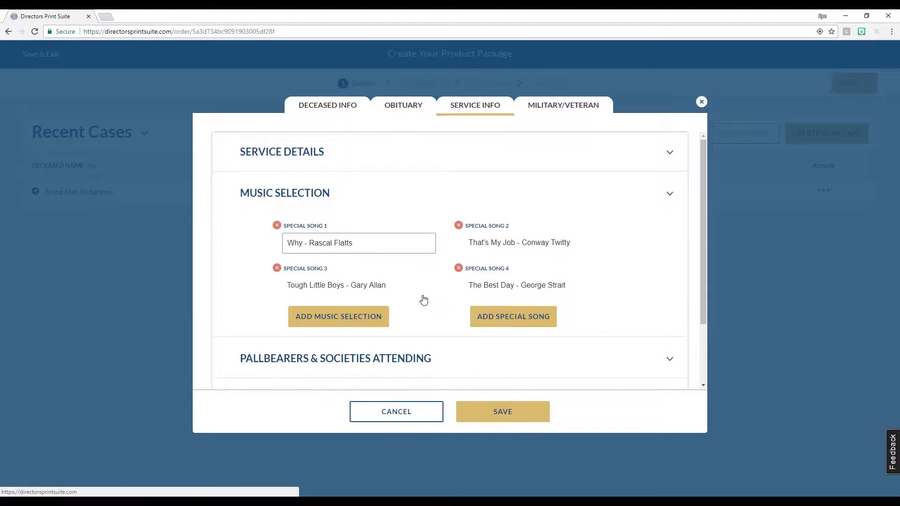
pyautogui.scroll(-2, 423, 298)
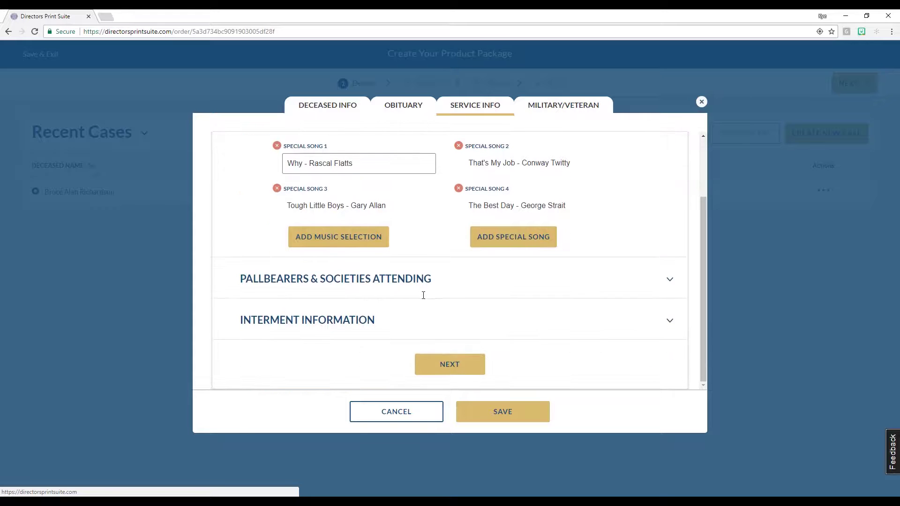
pyautogui.click(423, 294)
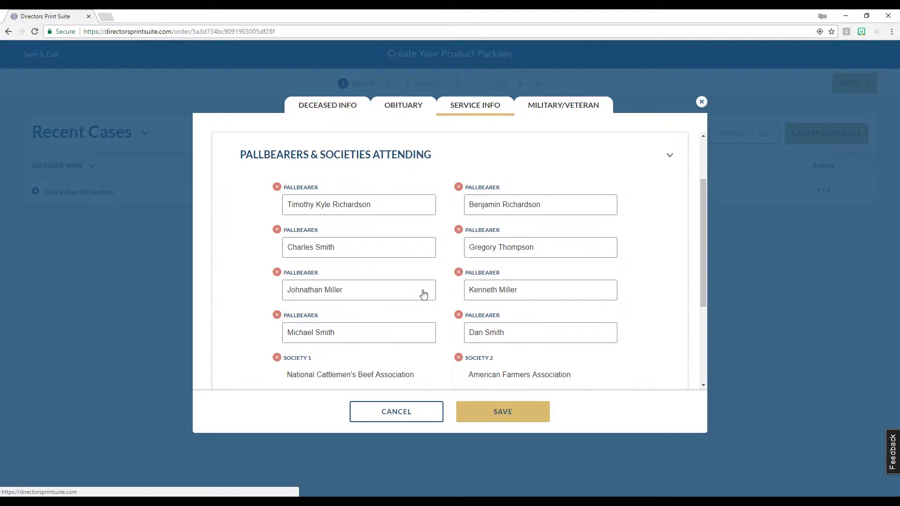
pyautogui.scroll(-2, 423, 291)
pyautogui.scroll(-1, 423, 290)
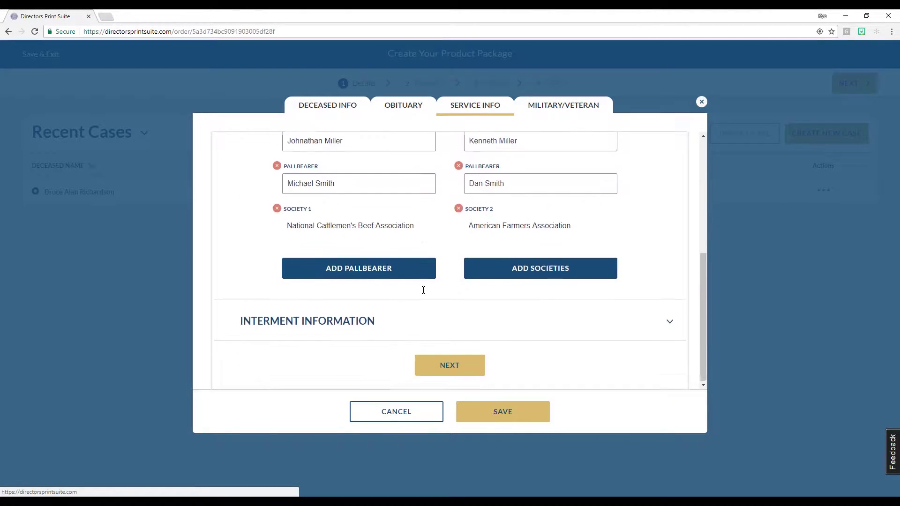
pyautogui.click(414, 318)
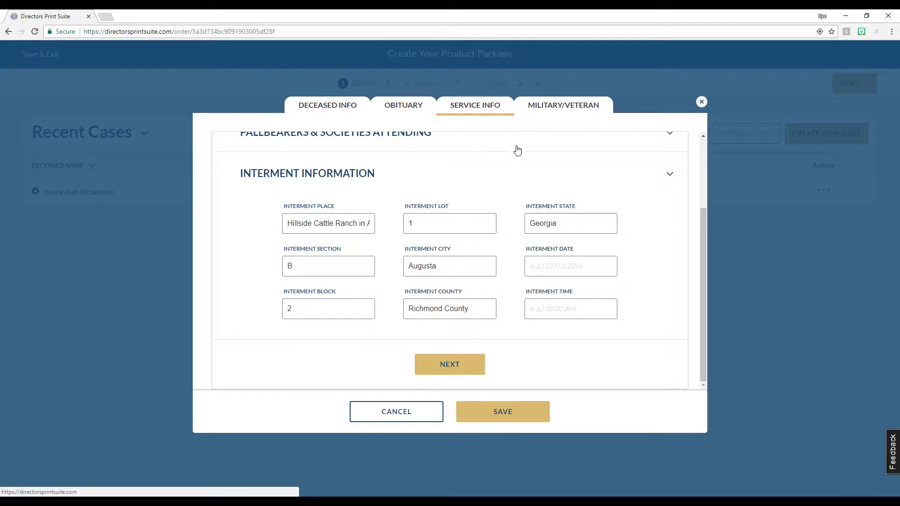
# Review the military/veteran sections for branch of service, station within US, firing party and honors, including the Distinguished Service Cross options
pyautogui.click(564, 114)
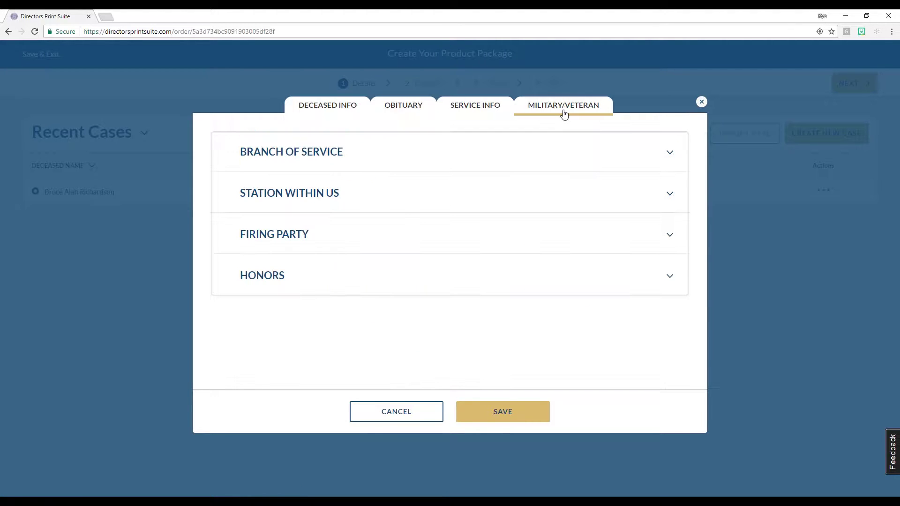
pyautogui.click(479, 153)
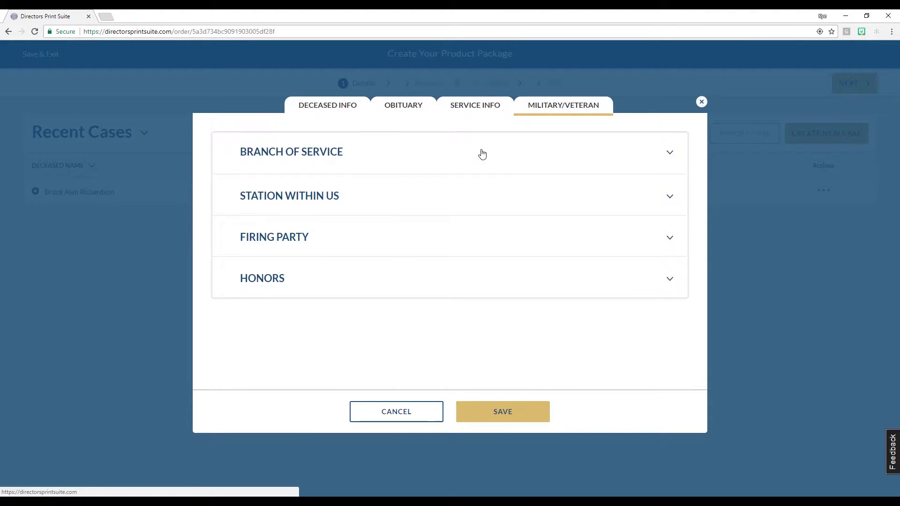
pyautogui.scroll(-1, 472, 167)
pyautogui.click(448, 293)
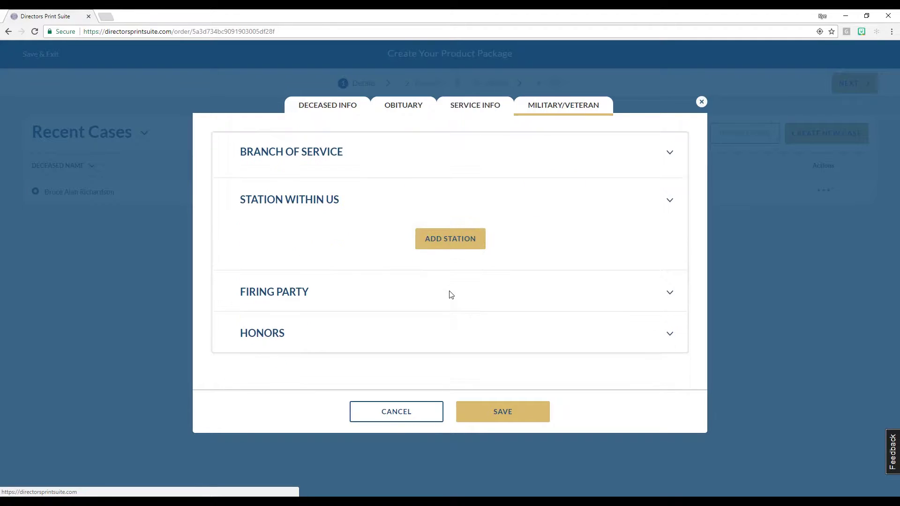
pyautogui.click(446, 277)
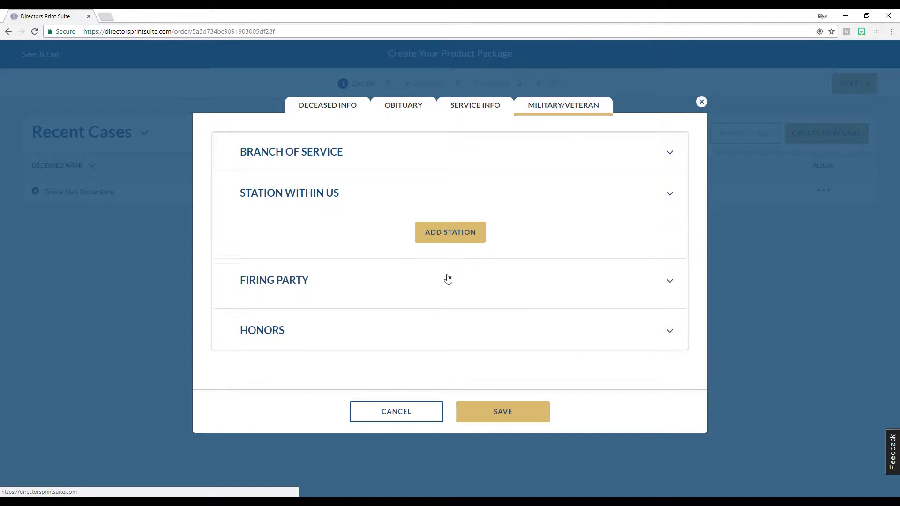
pyautogui.scroll(-1, 448, 279)
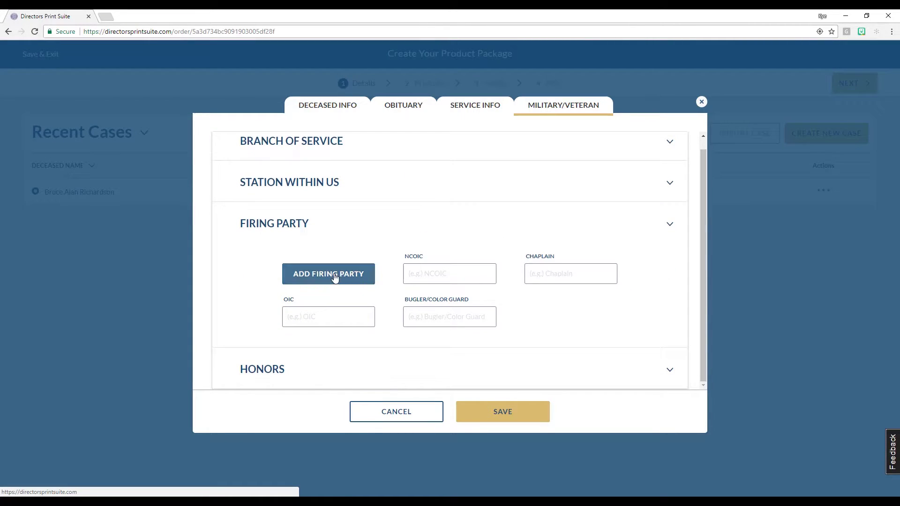
pyautogui.click(320, 358)
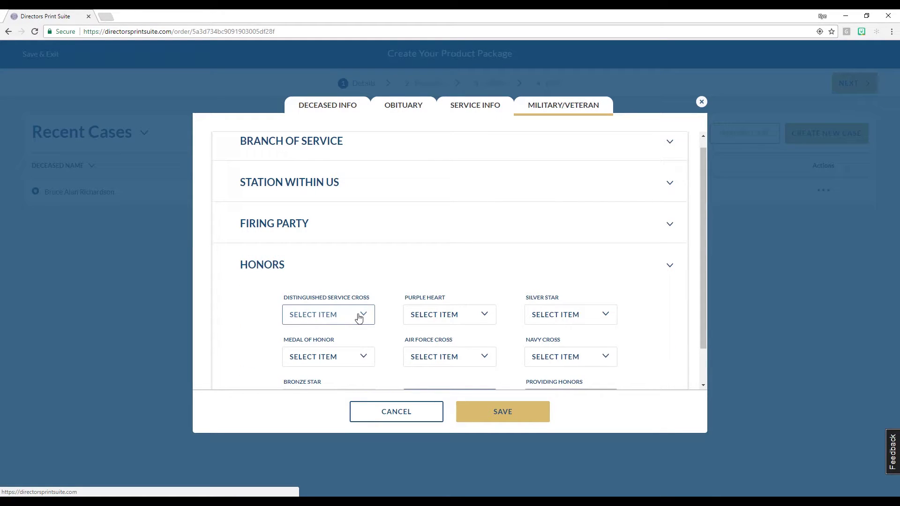
pyautogui.click(358, 317)
pyautogui.click(359, 317)
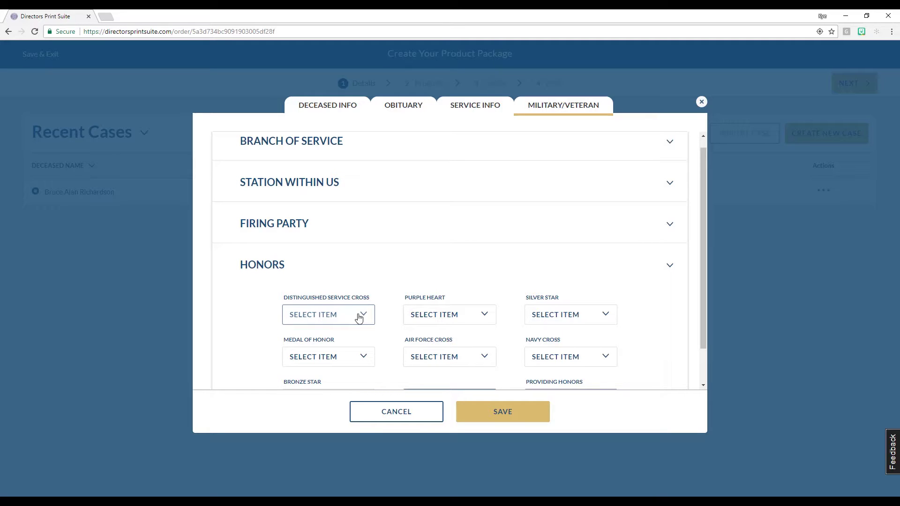
# Save and close the case details, and continue past the Details stage of the package with that case selected
pyautogui.click(486, 410)
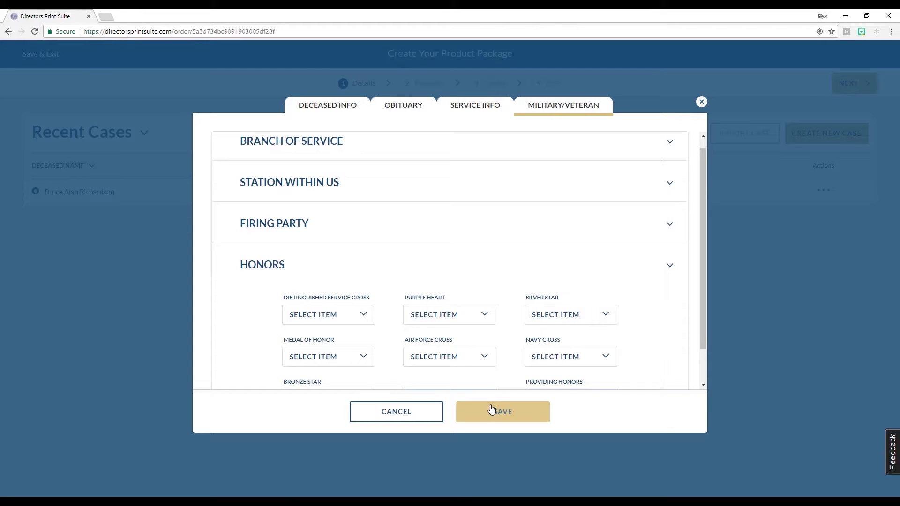
pyautogui.click(701, 102)
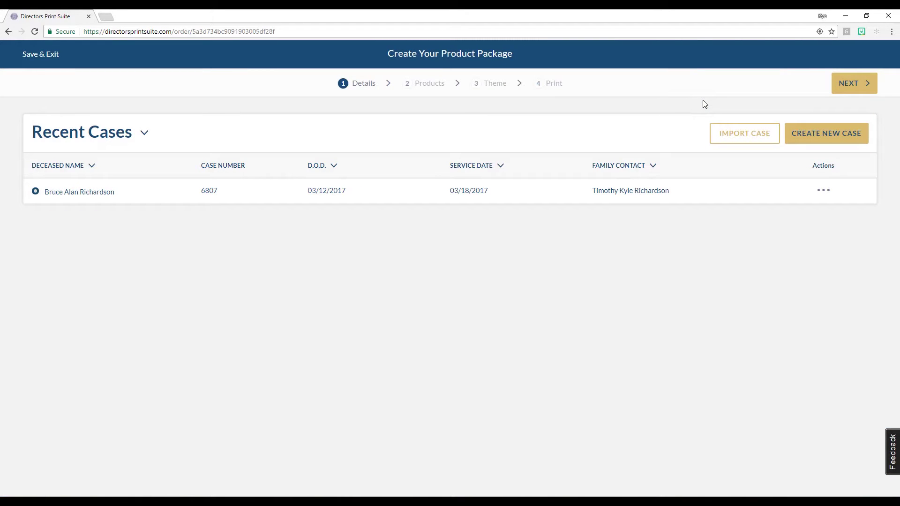
pyautogui.moveTo(111, 192)
pyautogui.click(855, 91)
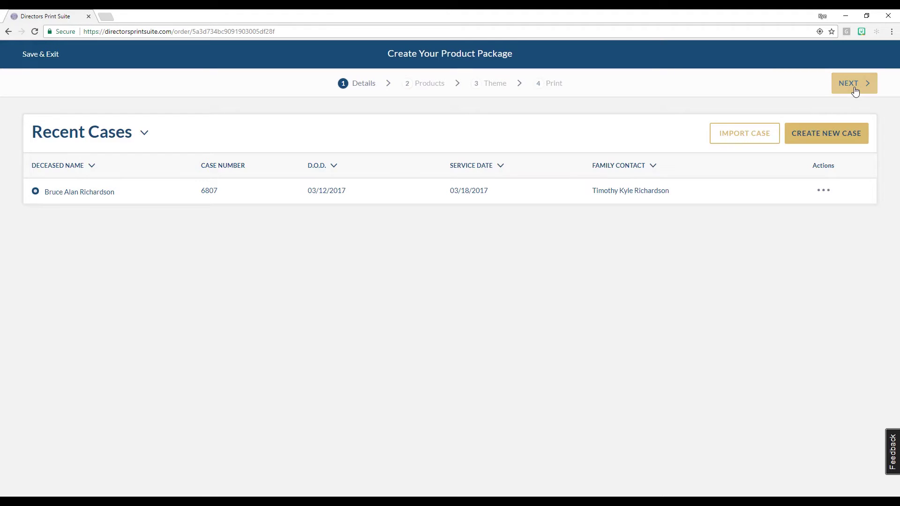